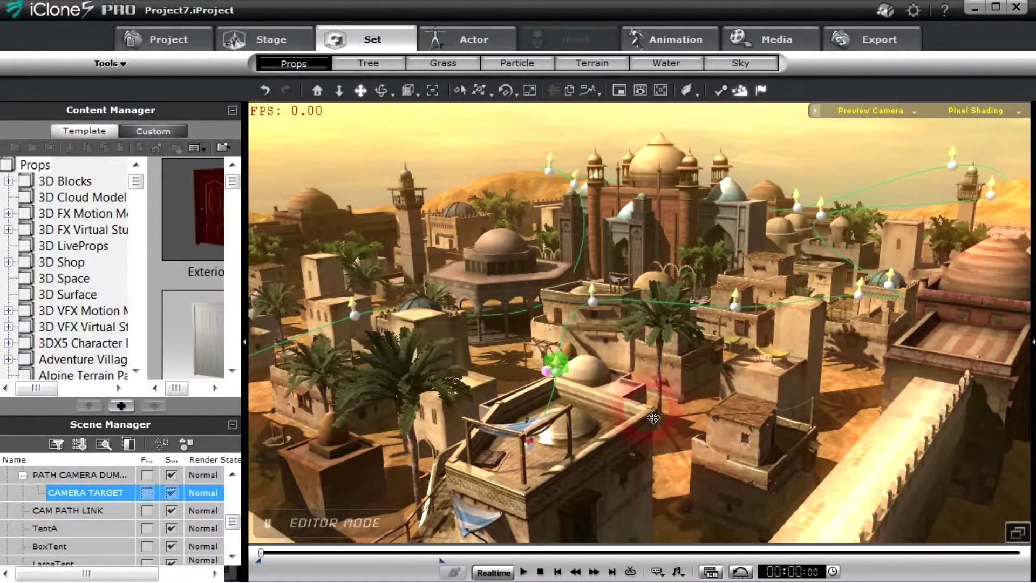
Step: Drag the red camera target onto a nearby rooftop beside the small dome
right_click_drag(686, 405, 755, 386)
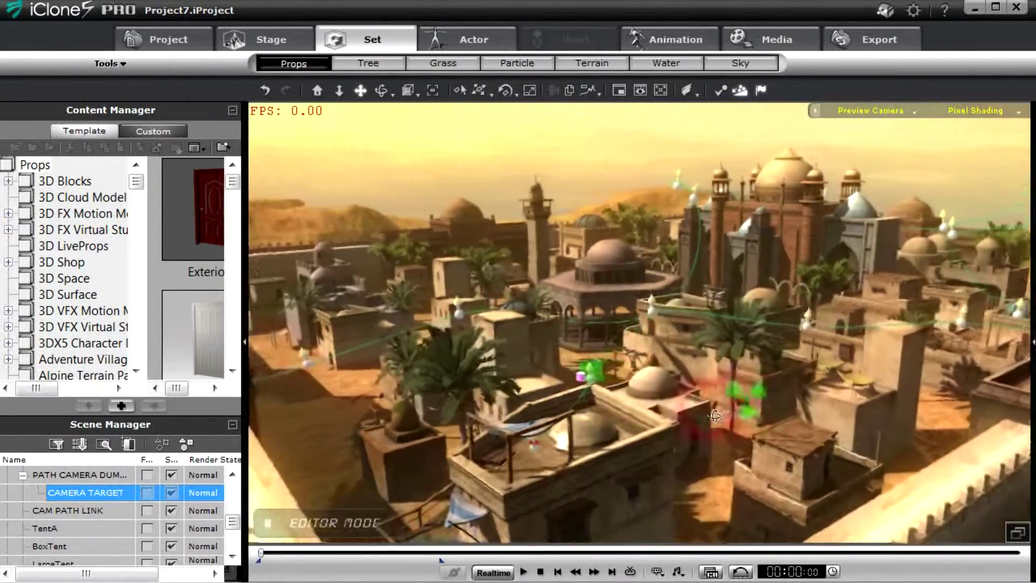
right_click_drag(715, 415, 738, 417)
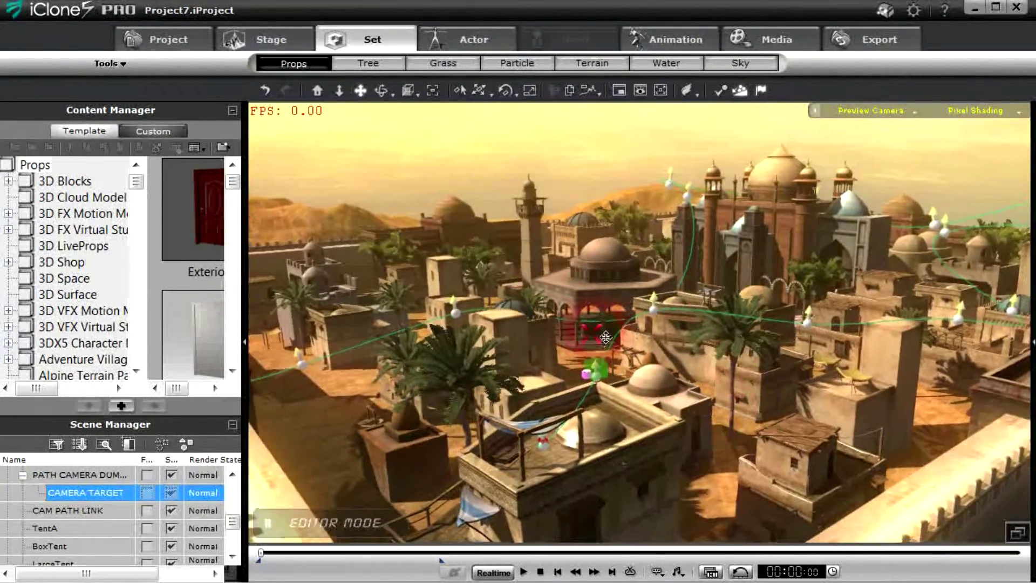
right_click_drag(606, 338, 619, 310)
right_click_drag(641, 369, 644, 376)
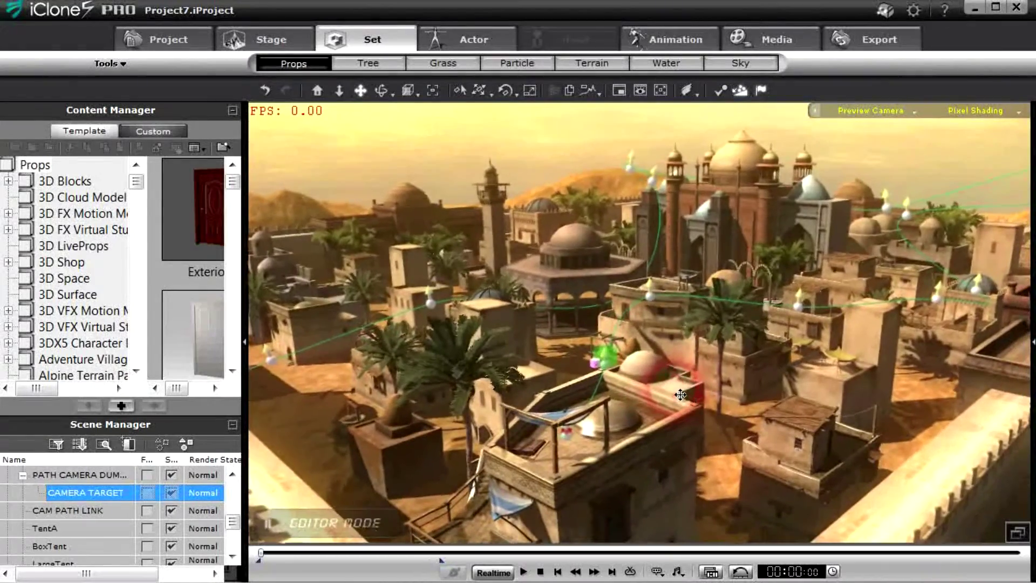
right_click_drag(680, 394, 725, 455)
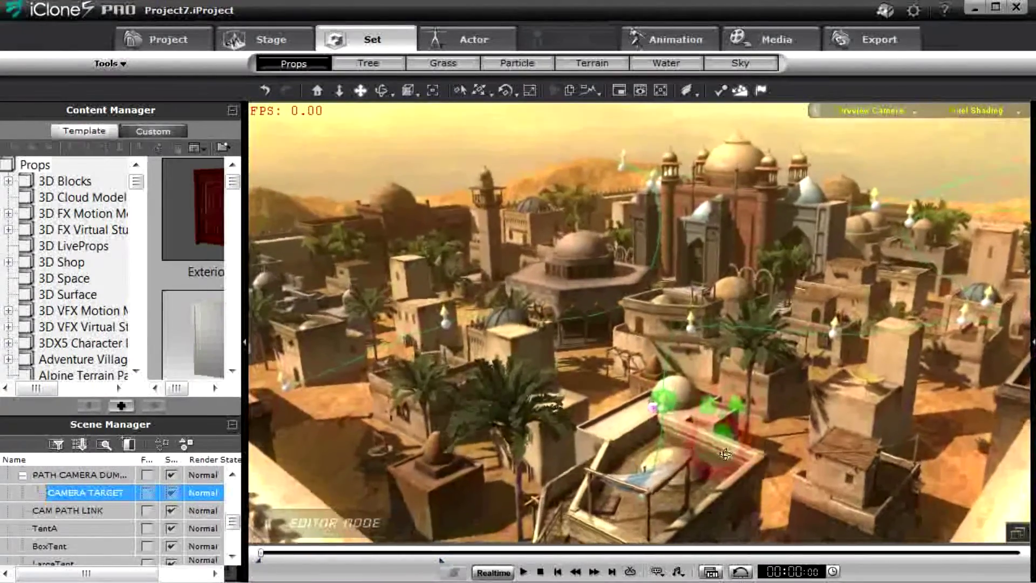
right_click_drag(678, 402, 257, 419)
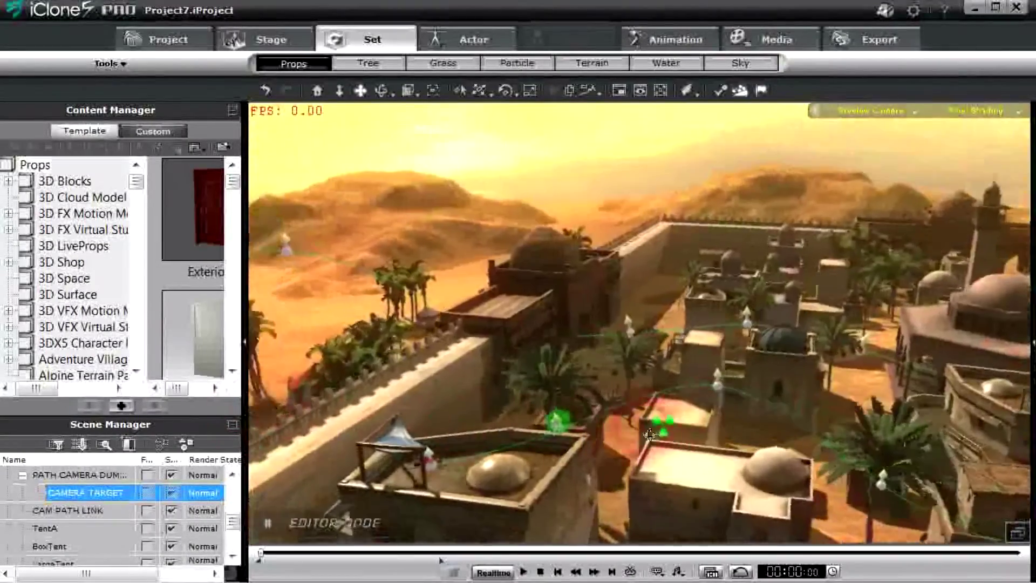
right_click_drag(649, 435, 863, 480)
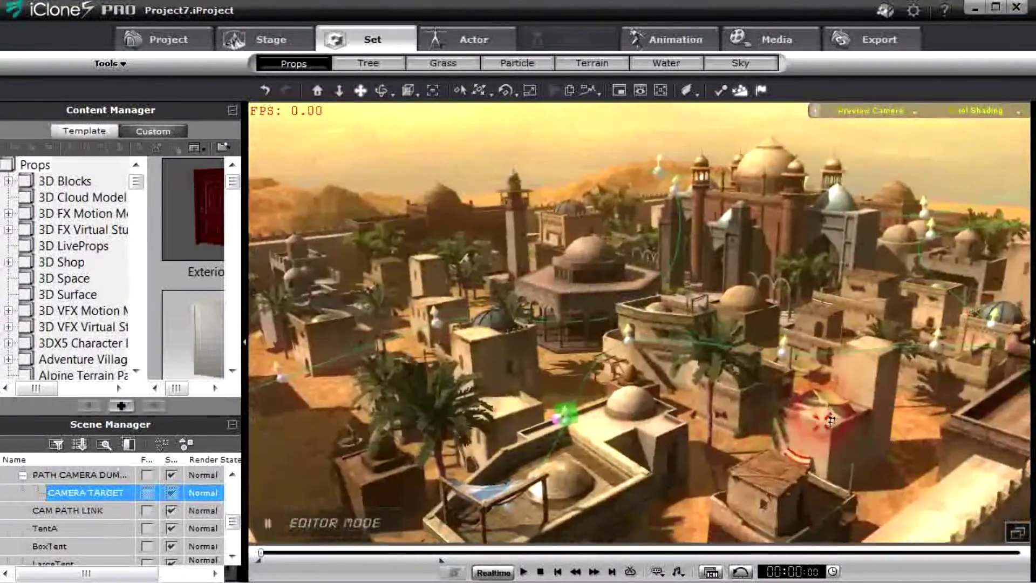
left_click_drag(831, 421, 671, 432)
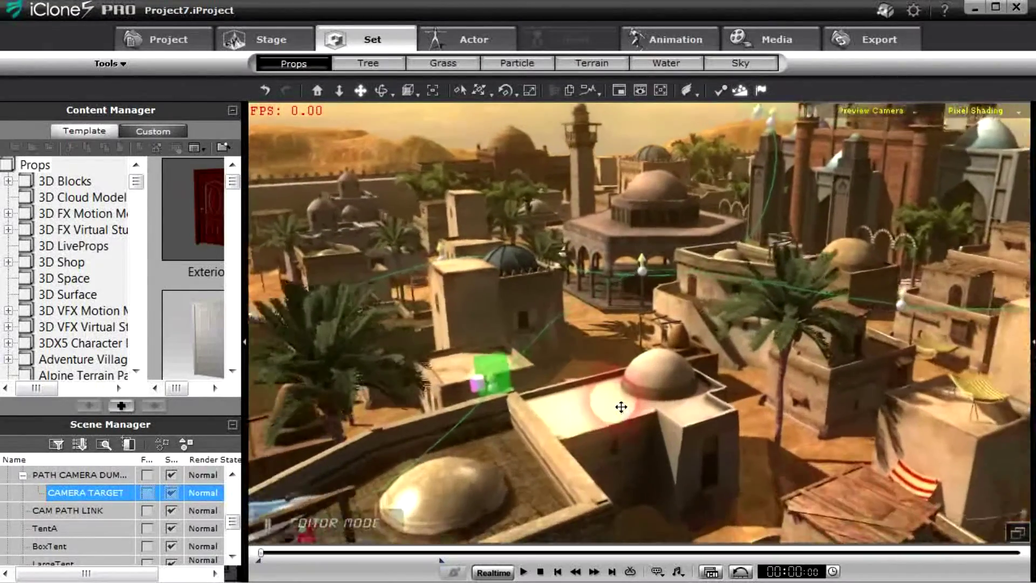
left_click_drag(621, 406, 556, 396)
Step: Re-aim the camera target, place the camera path link on the dome, and move the path camera dummy
left_click_drag(810, 288, 671, 289)
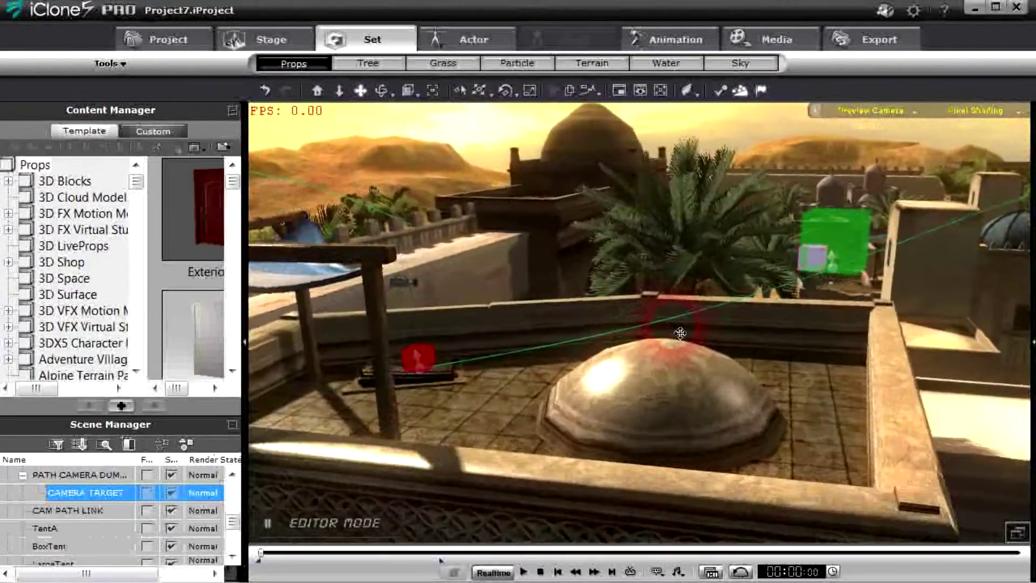
left_click_drag(681, 333, 679, 333)
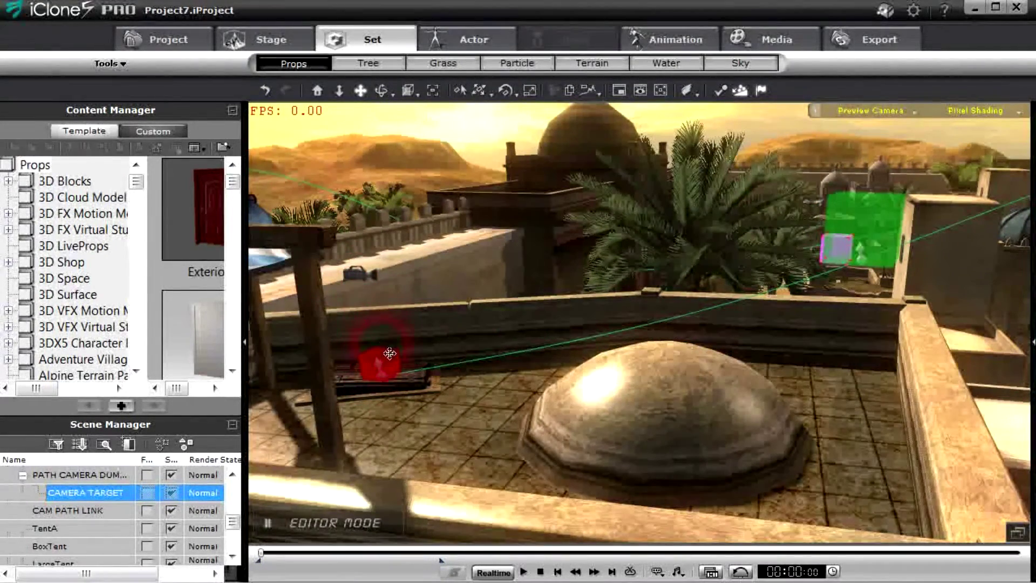
left_click(447, 382)
left_click_drag(318, 411, 604, 446)
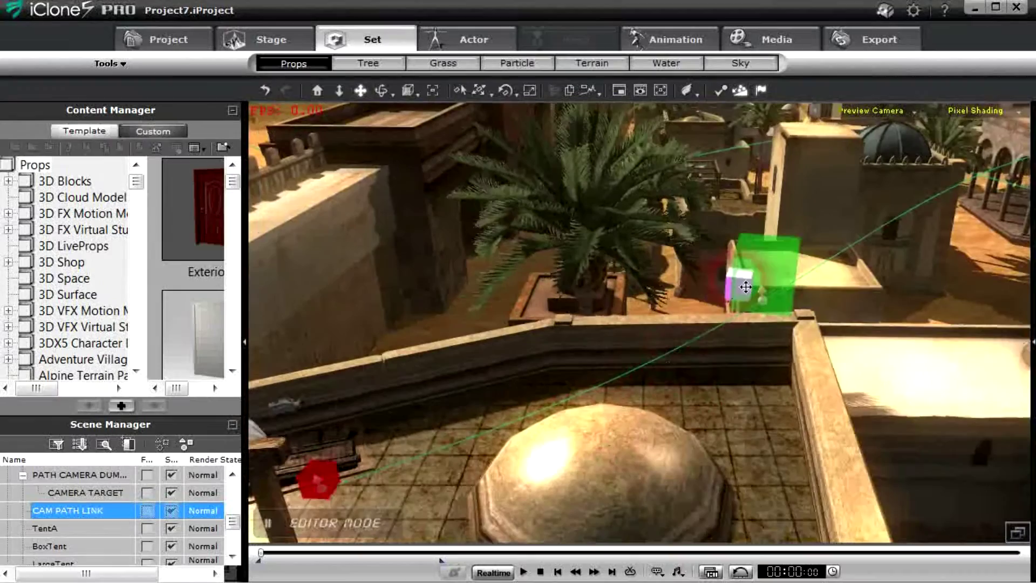
left_click(764, 268)
left_click_drag(742, 352, 737, 291)
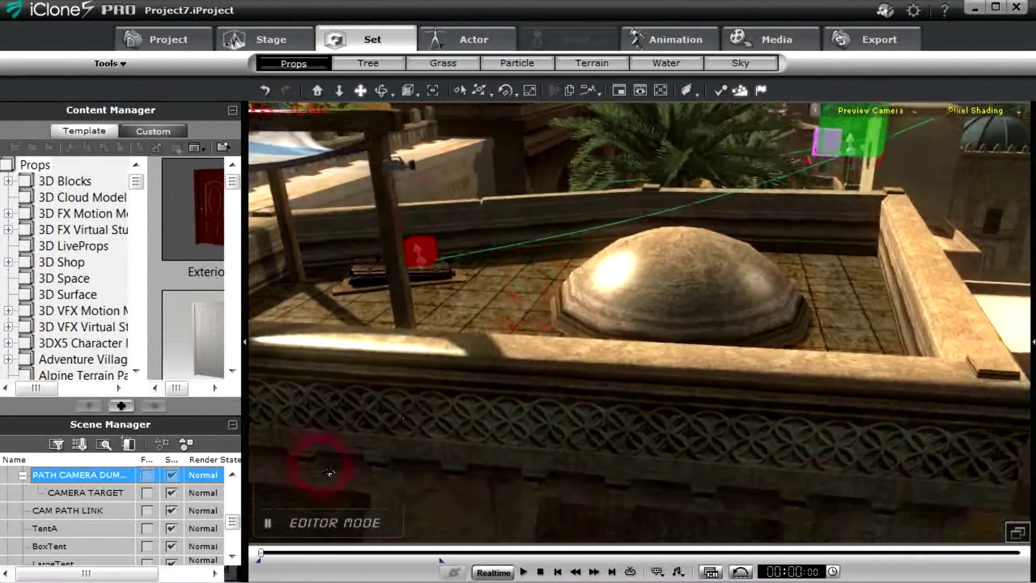
Step: Open the timeline and toggle the path camera dummy's Show checkbox off and back on
left_click(740, 571)
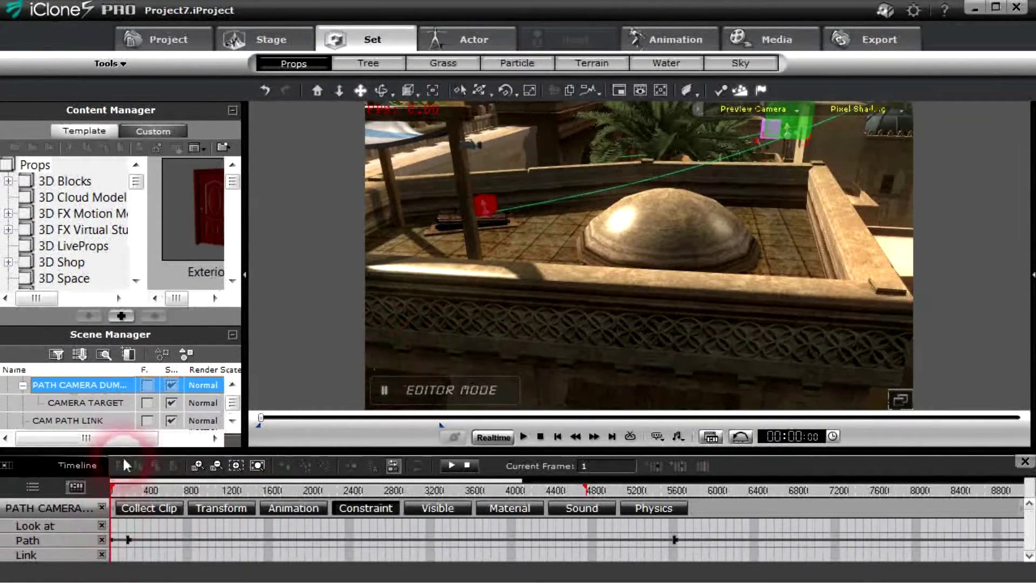
left_click(171, 385)
left_click(170, 385)
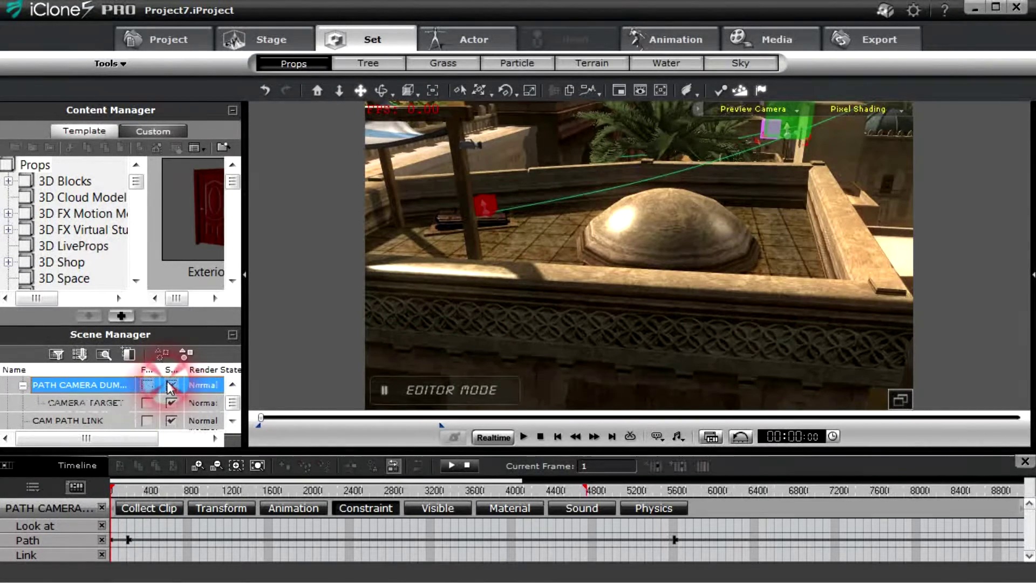
left_click_drag(701, 363, 647, 343)
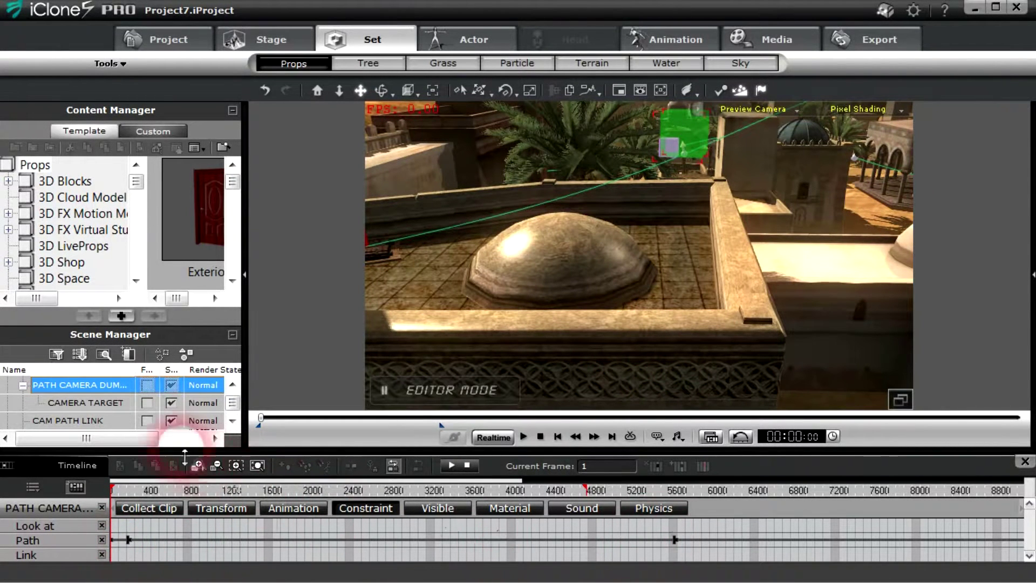
right_click_drag(590, 266, 707, 302)
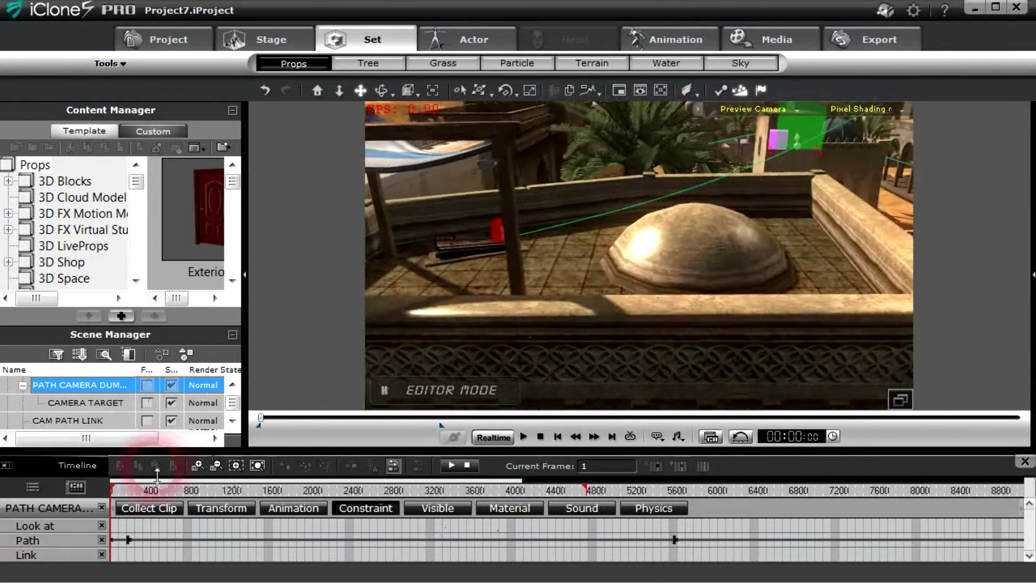
left_click(87, 439)
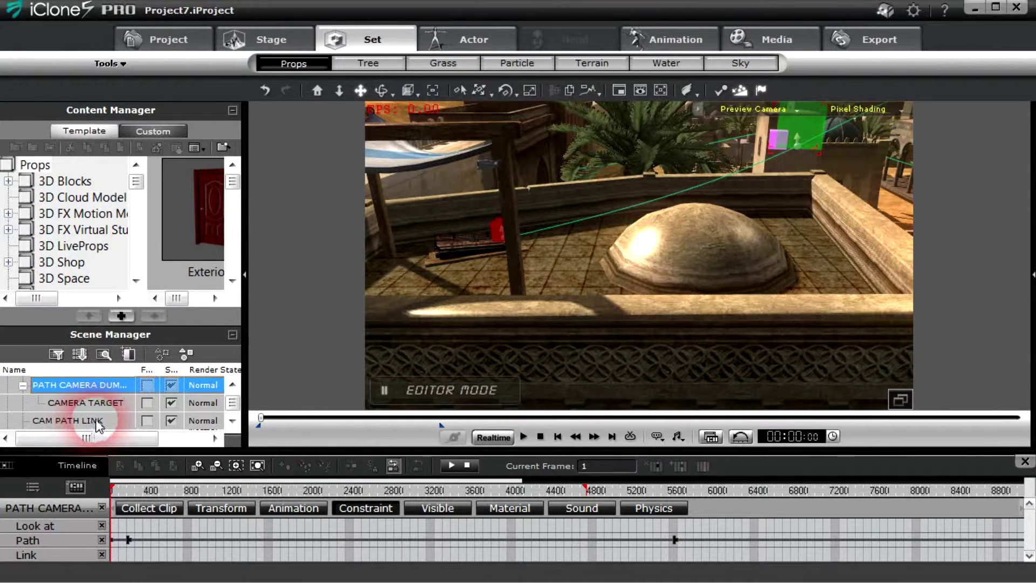
Step: Inspect the camera path link and path camera dummy tracks, then show the camera target's Transform keys
left_click(97, 422)
left_click(104, 385, "ctrl")
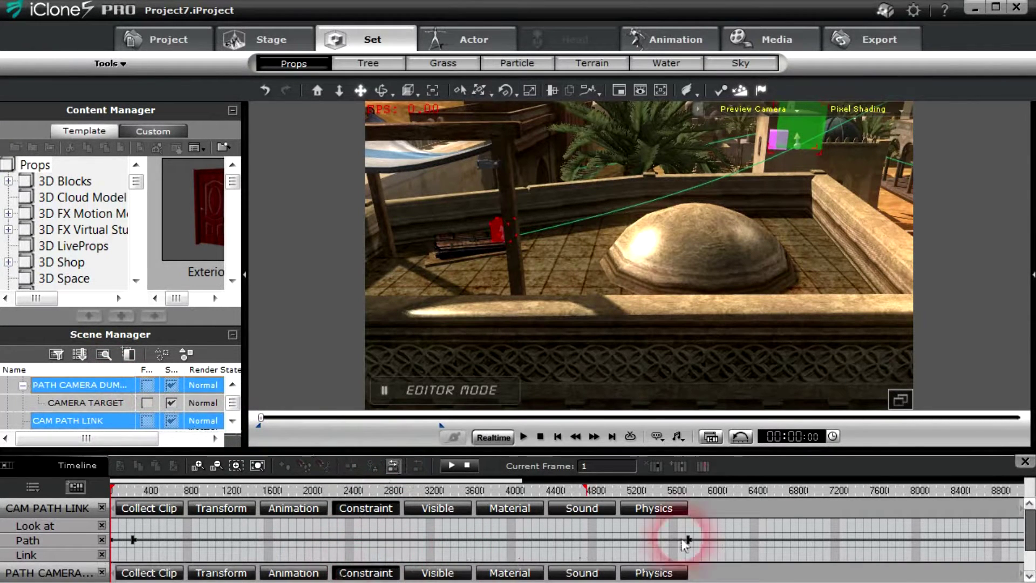
scroll(1025, 537, "down", 3)
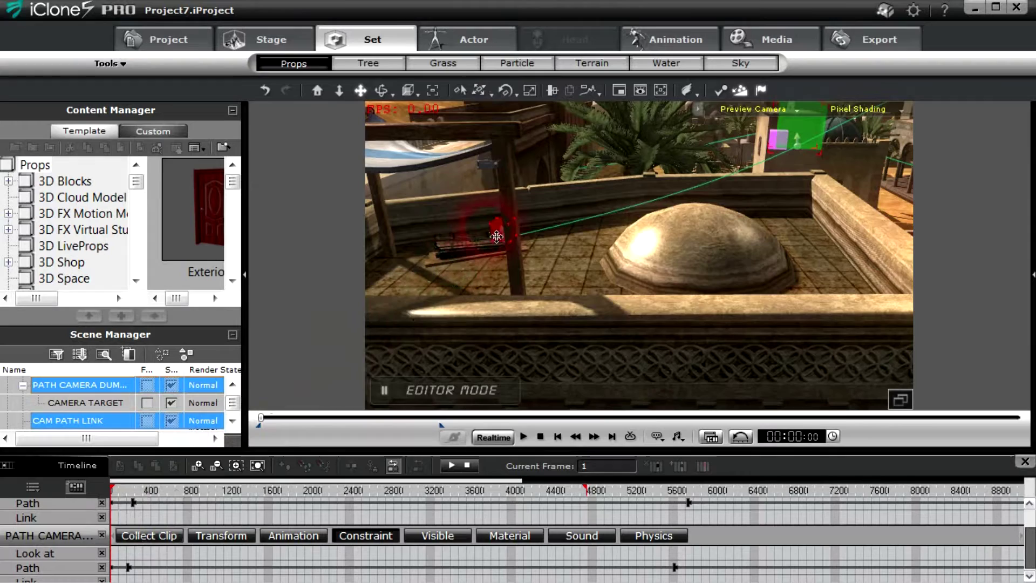
middle_click_drag(555, 275, 600, 300)
left_click(103, 404)
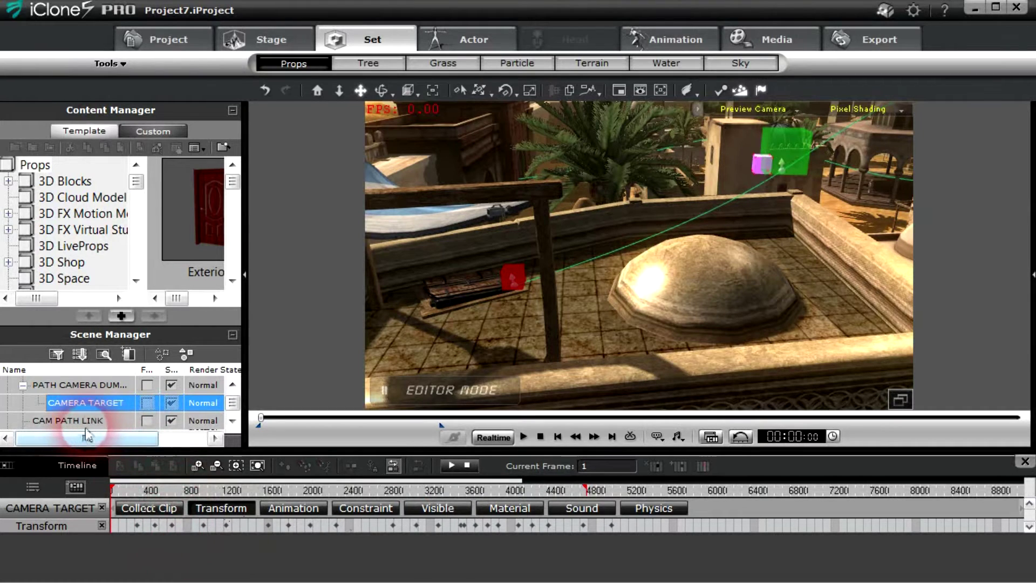
Step: Show the camera path link's Look at, Path and Link tracks and select its Path keyframe
left_click(89, 424)
left_click(134, 539)
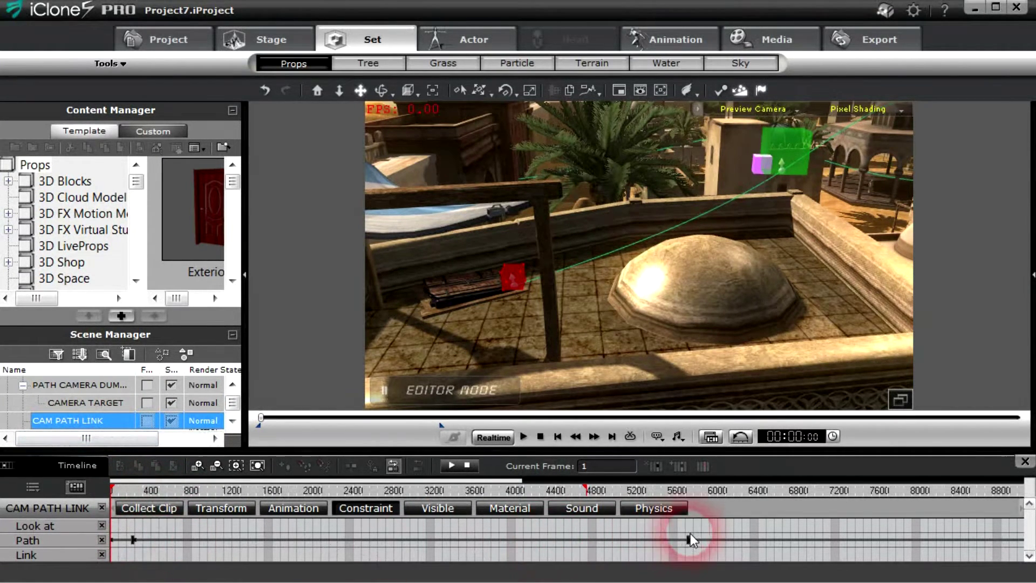
left_click_drag(642, 253, 702, 189)
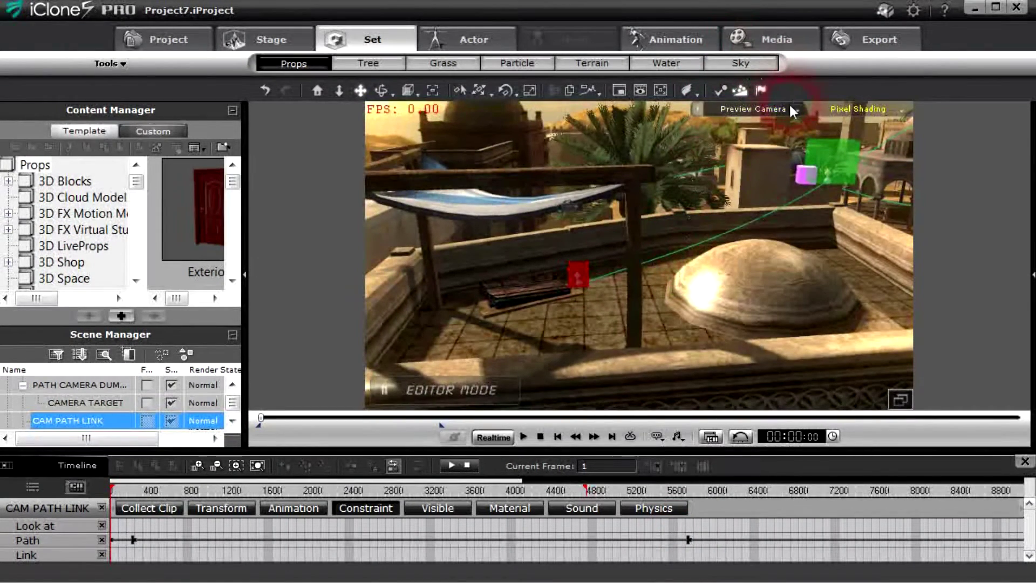
Step: Switch the viewport to Camera(0), collapse the side panel, and detach the timeline window
left_click(758, 111)
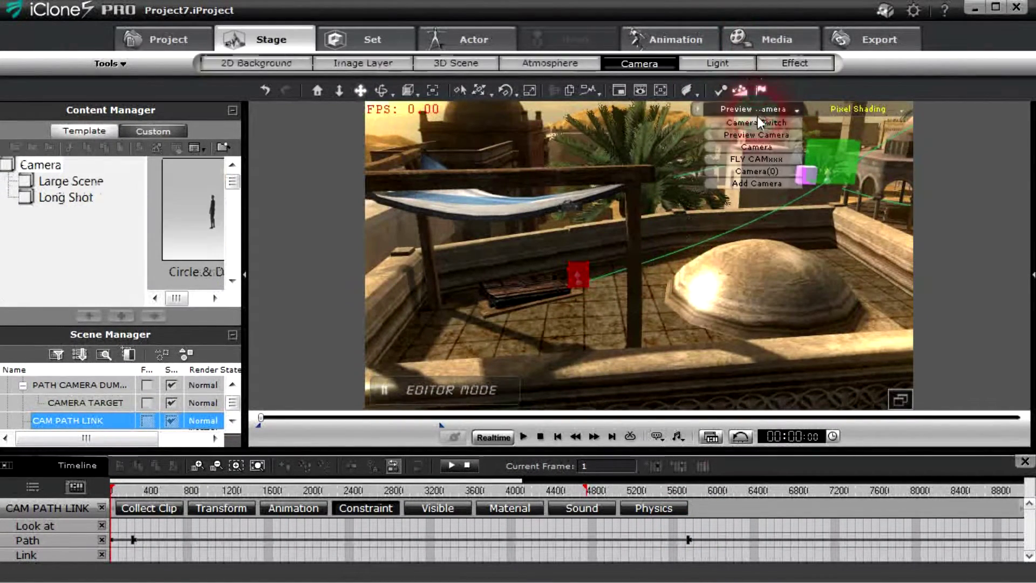
left_click(757, 173)
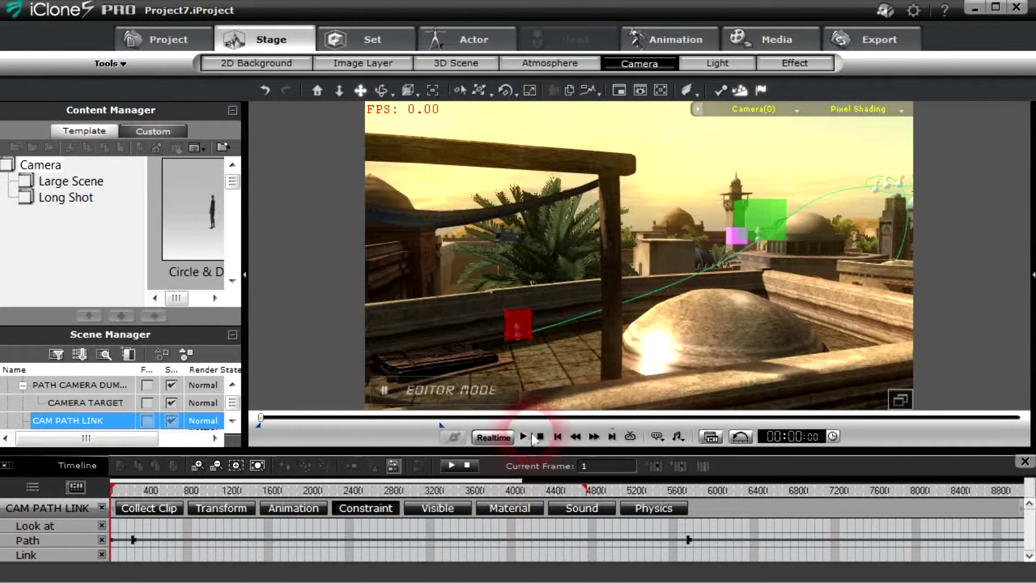
left_click(154, 254)
left_click(244, 274)
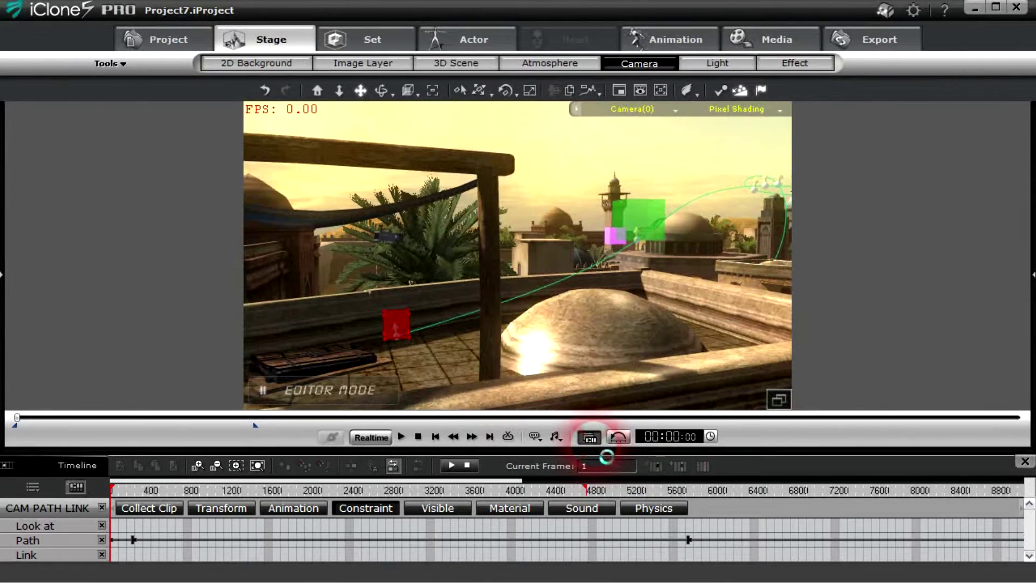
left_click_drag(606, 456, 603, 451)
Step: Close the timeline and play the Camera(0) fly-through over the rooftops
left_click(590, 437)
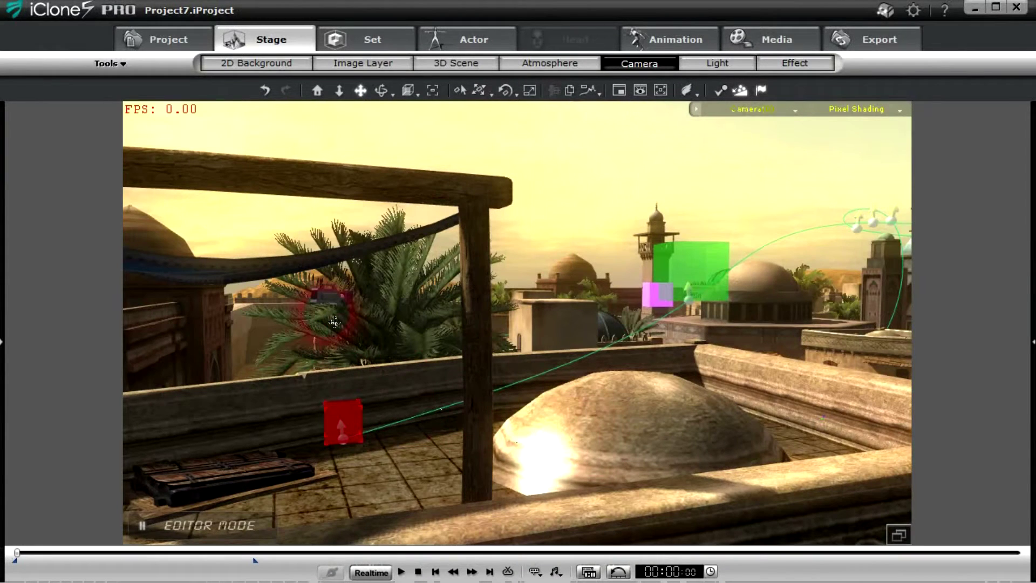
left_click(401, 572)
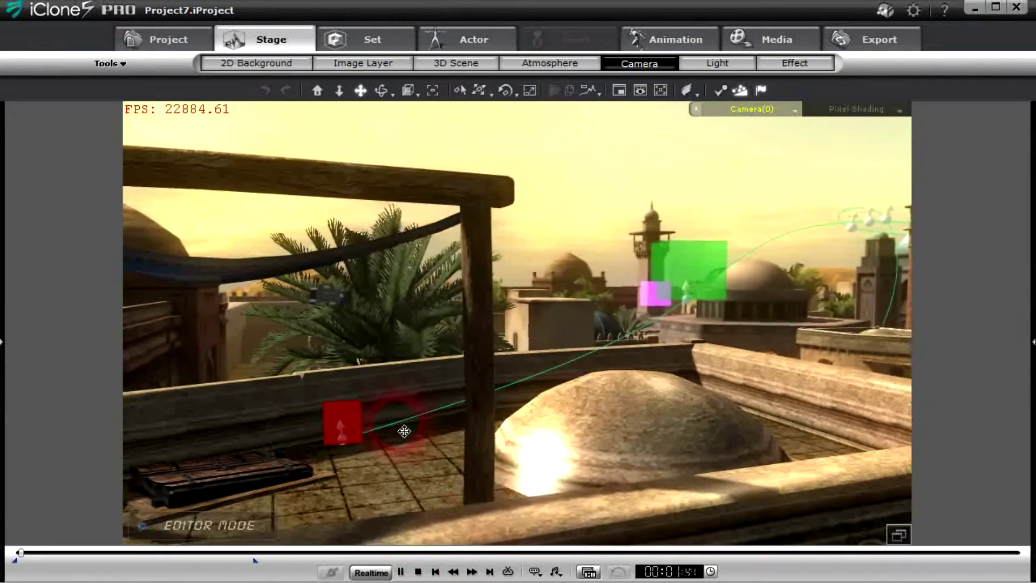